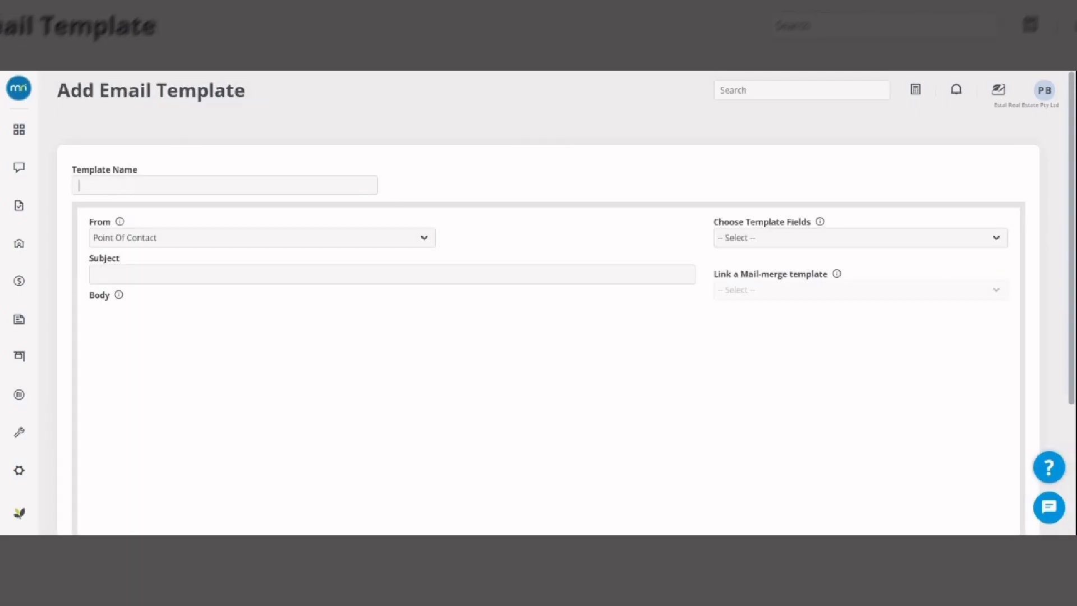
Step: Name the email template "Diwali wishes to owner" and set its subject to "Season's Greetings: A Warm Diwali Wish to Our Valued Property Owners"
text(Diwali)
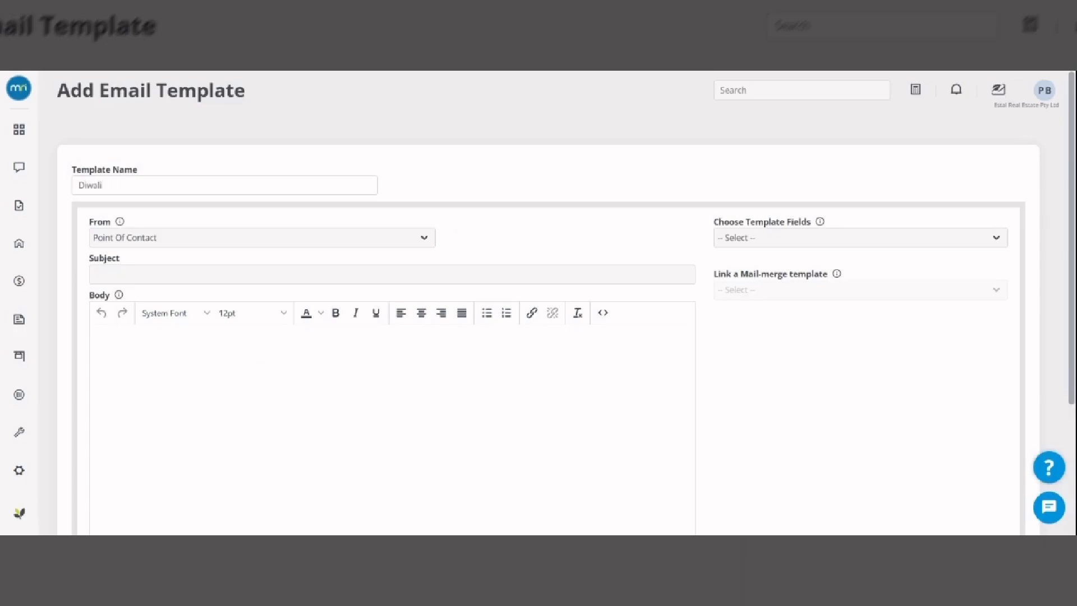
text( wishes to owner)
click(243, 271)
text(Season's Greetings: A Warm Diwali Wish to Our Valued Property Owners)
Step: Fill the template body with the Diwali greeting to property owners, from "Dear Valued Property Owners," through the "– [Your Company Name] Team" sign-off
click(266, 369)
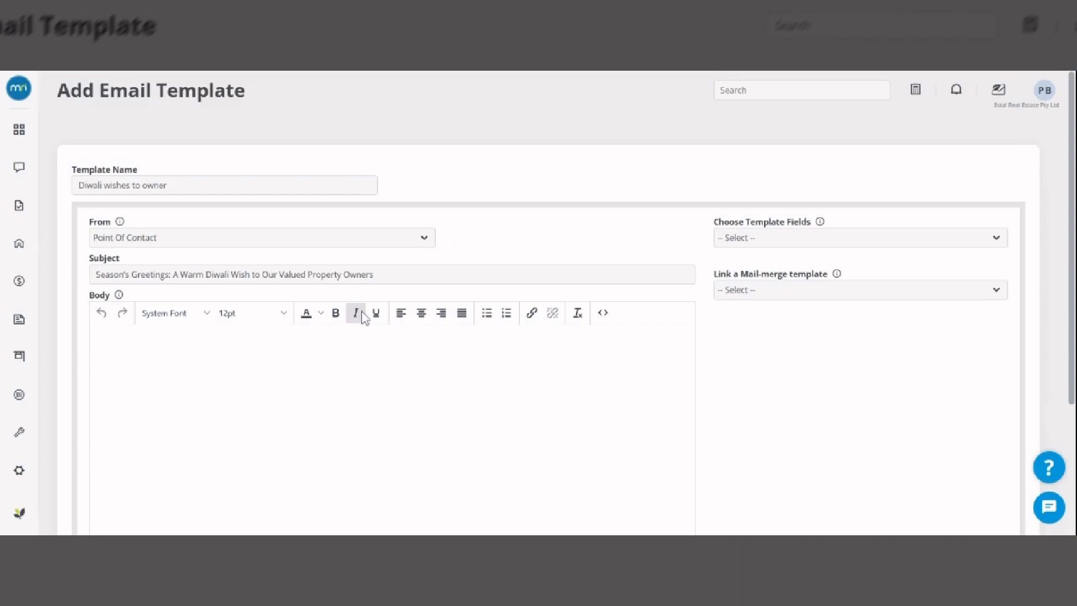
text(Dear Valued Property Owners, This Diwali, may your homes be filled with joy, your hearts with warmth, and your lives with prosperity. We at [Company Name] are grateful for the trust you've placed in us. Thank you for being an essential part of our community. Wishing you and your loved ones a Happy, Safe, and Prosperous Diwali! – [Your Company Name] Team)
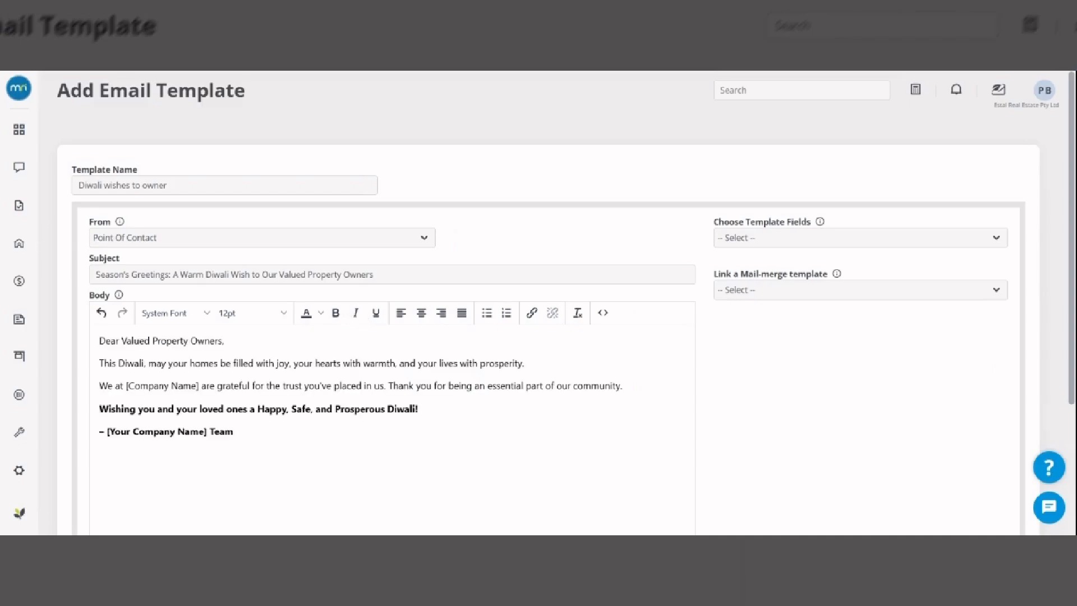
Step: Replace "Valued Property Owners," in the salutation with the Ownership_Name merge field from the Property Management template fields
click(756, 253)
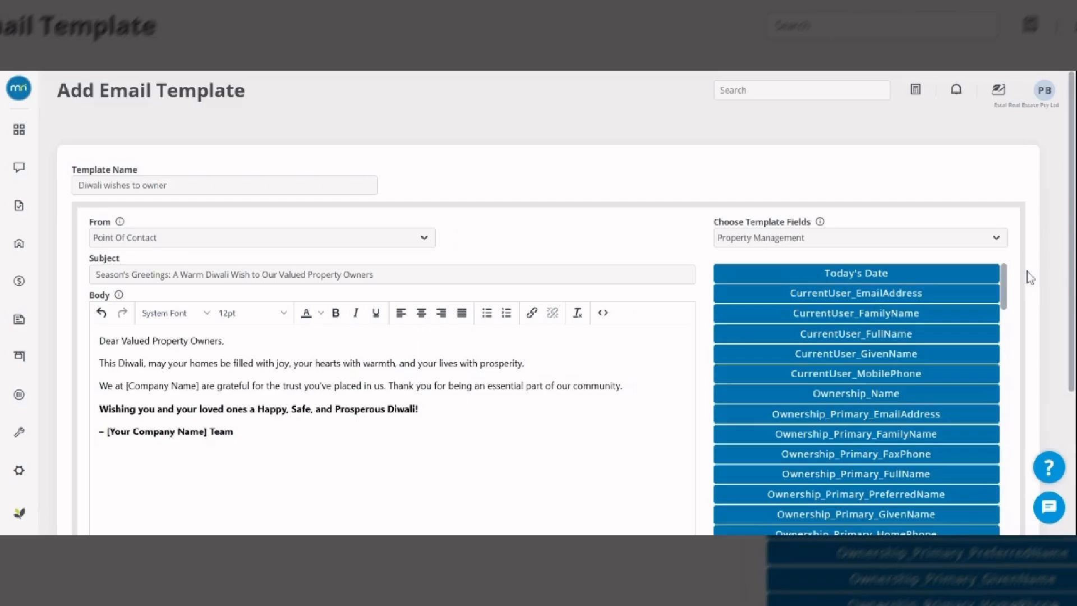
drag(224, 341, 121, 341)
key(BackSpace)
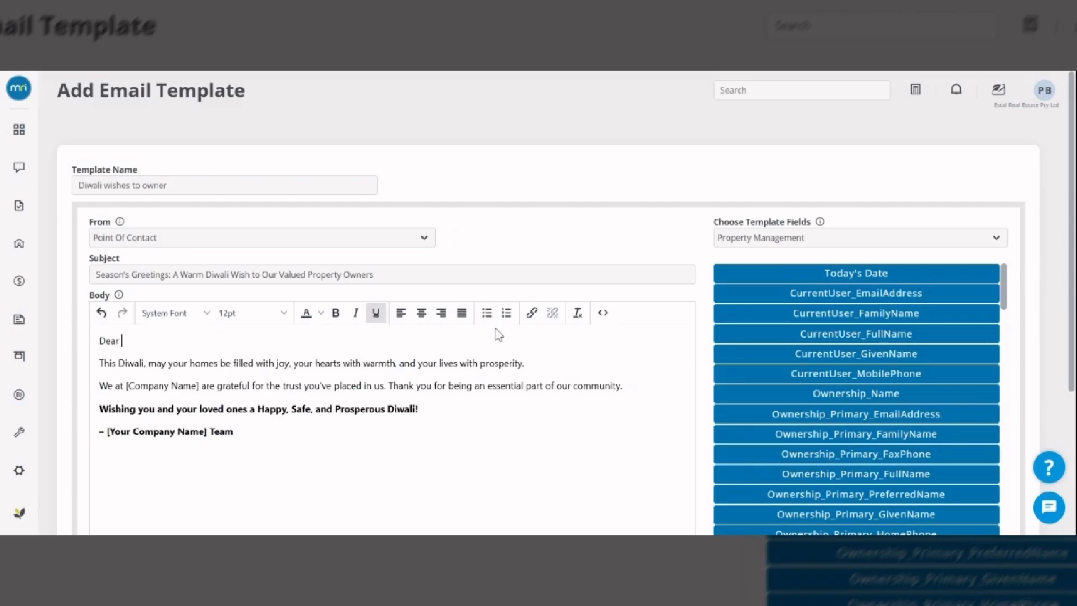
click(838, 393)
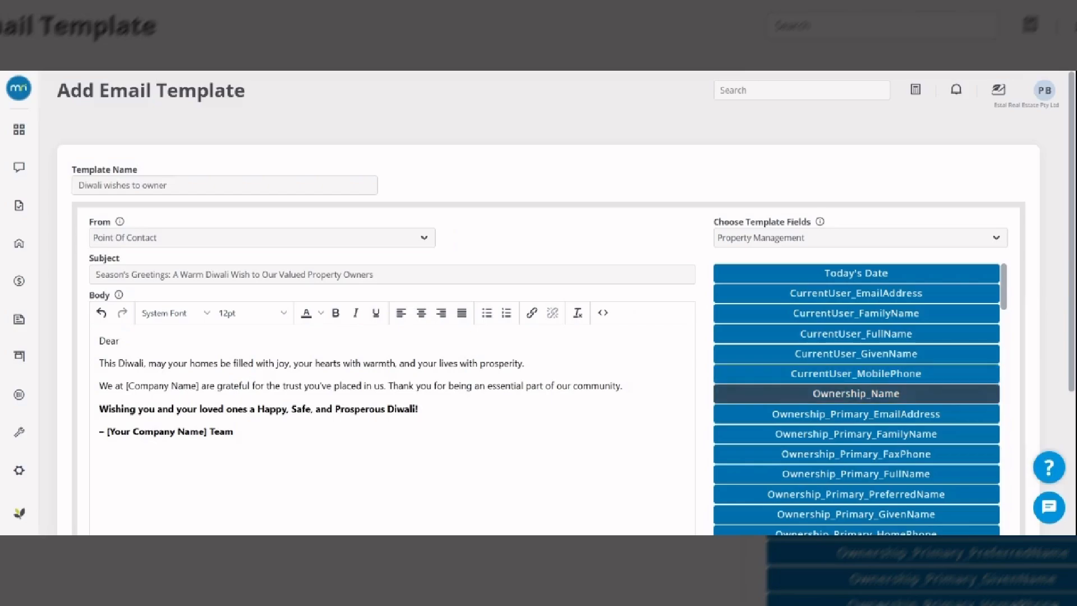
click(247, 338)
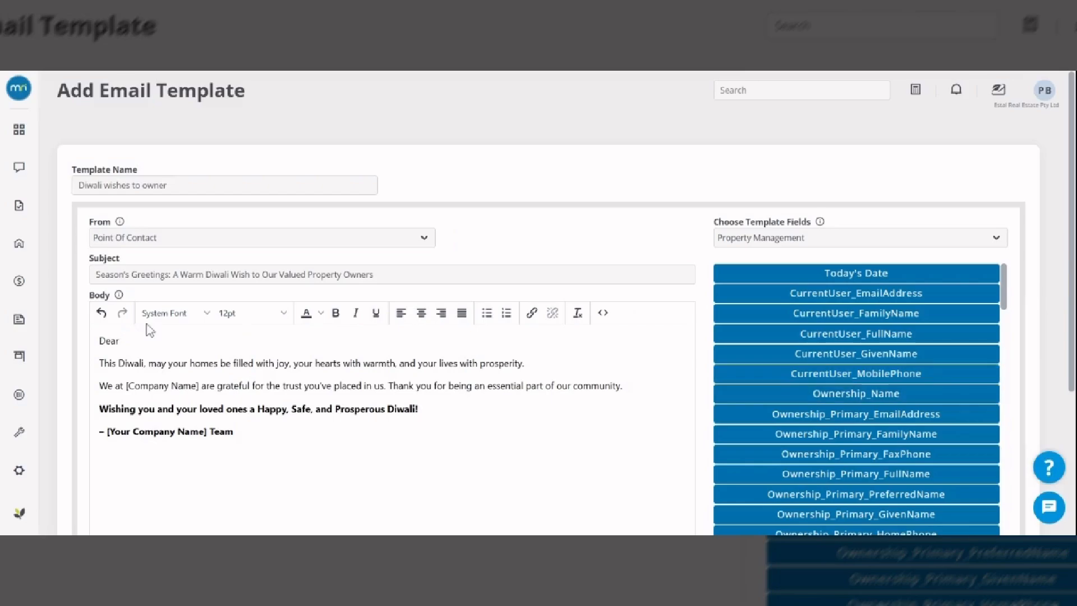
click(756, 397)
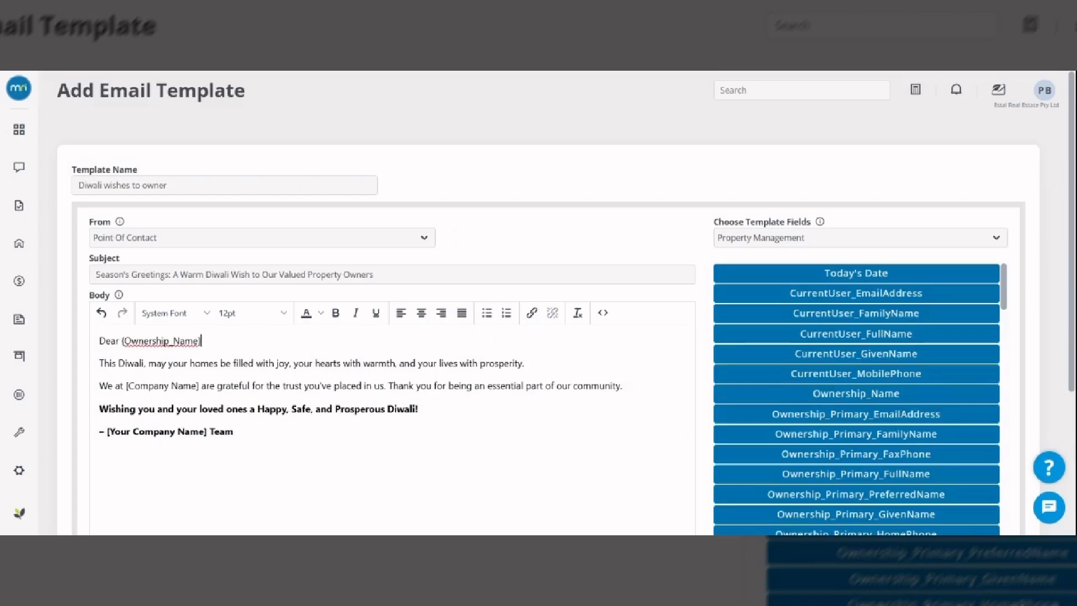
Step: Replace the [Company Name] placeholder in the thank-you paragraph with "Estal Real estate"
drag(199, 386, 126, 386)
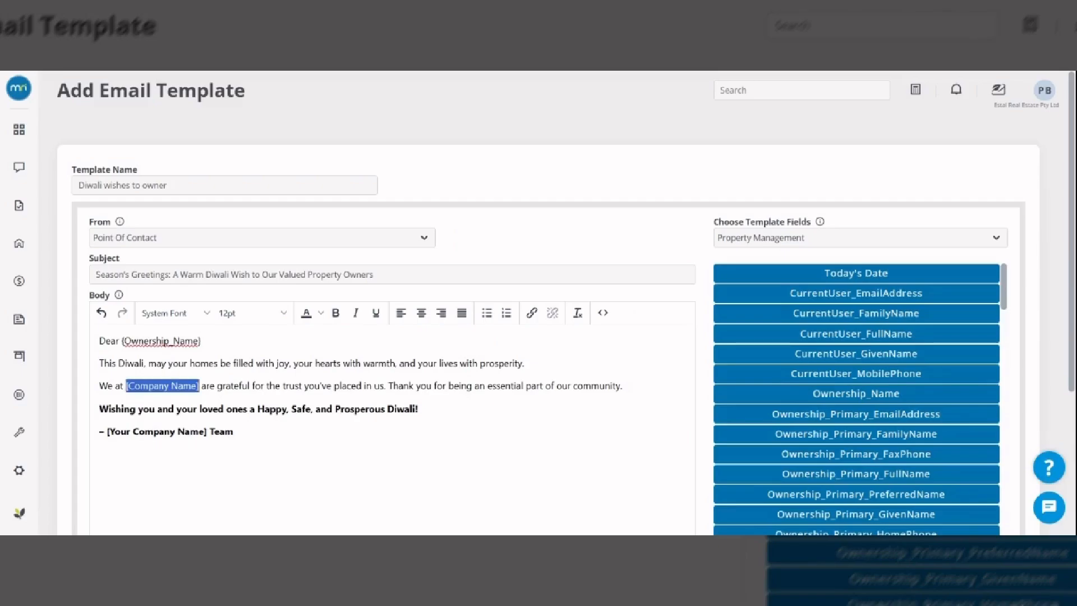
text(Estal)
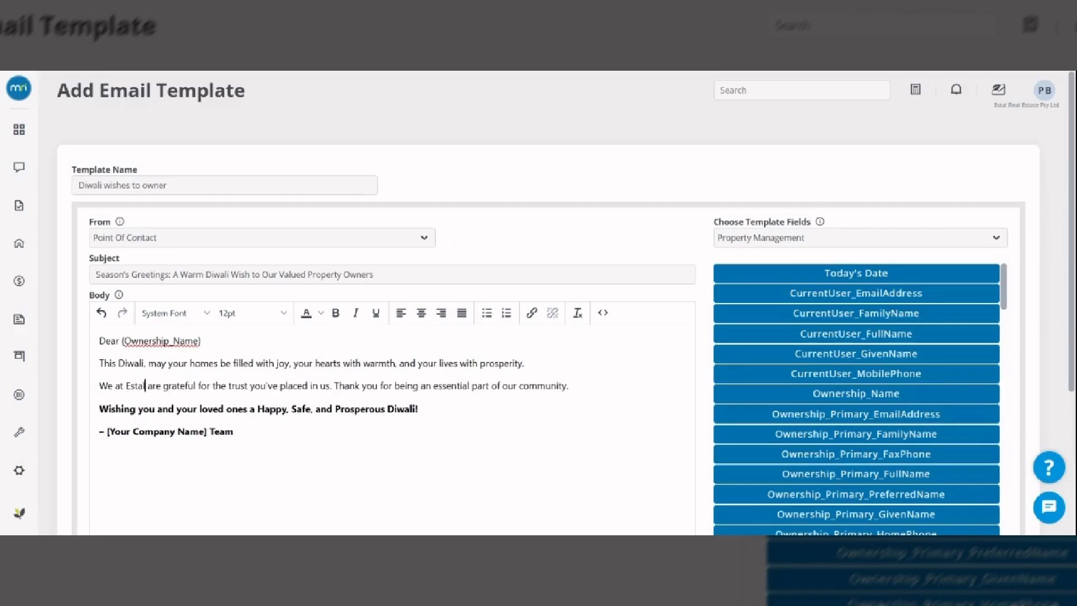
text( Real e)
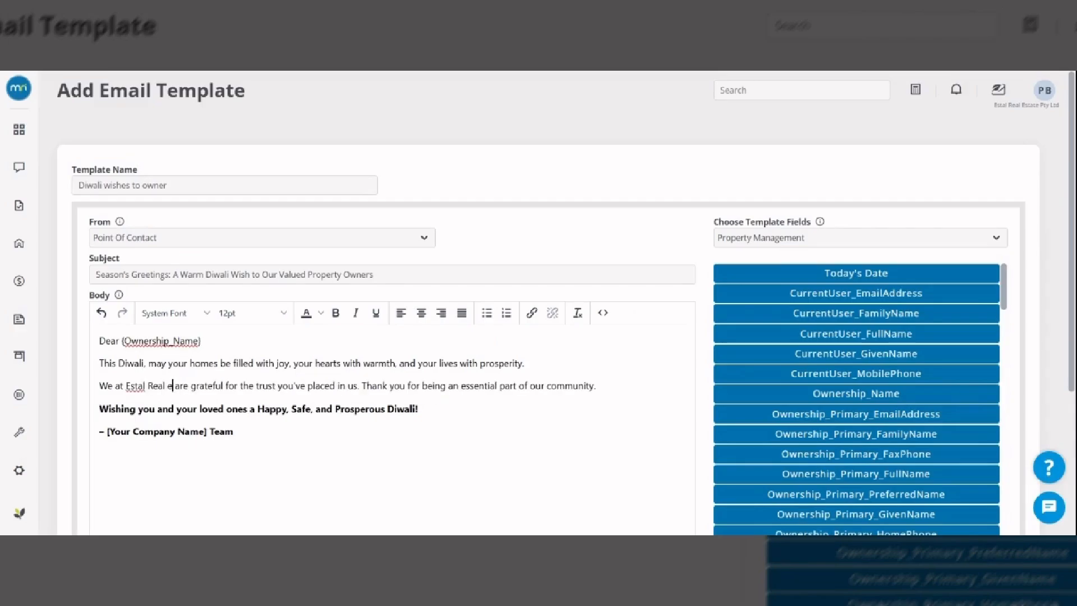
text(state)
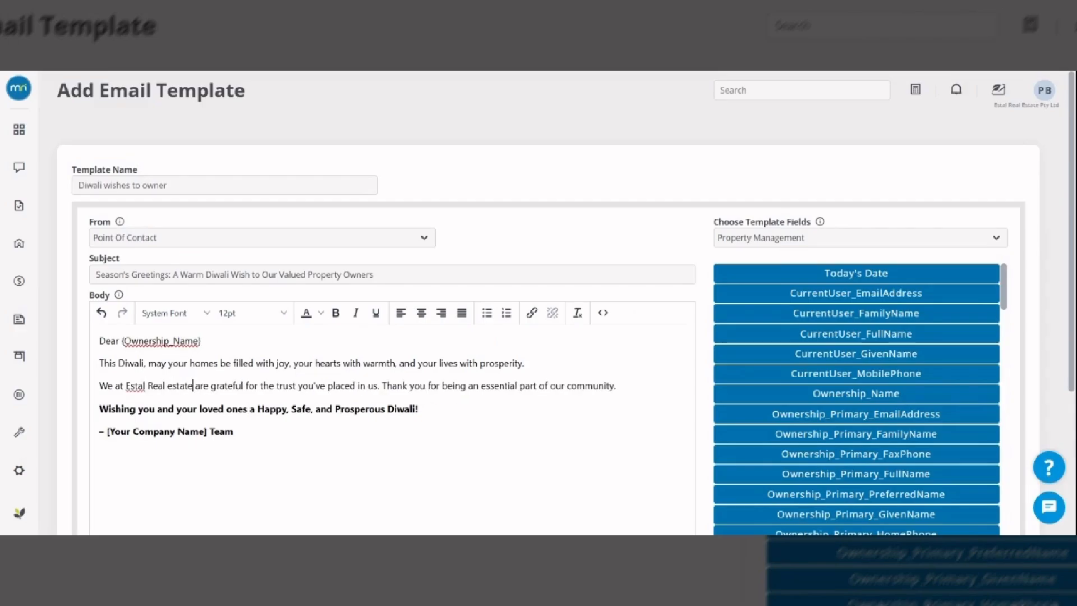
Step: Replace the "– [Your Company Name] Team" sign-off with "Regards" and "Estal Rental Team" on separate lines
double_click(221, 431)
key(ctrl+shift+Left)
key(ctrl+shift+Left)
key(ctrl+shift+Left)
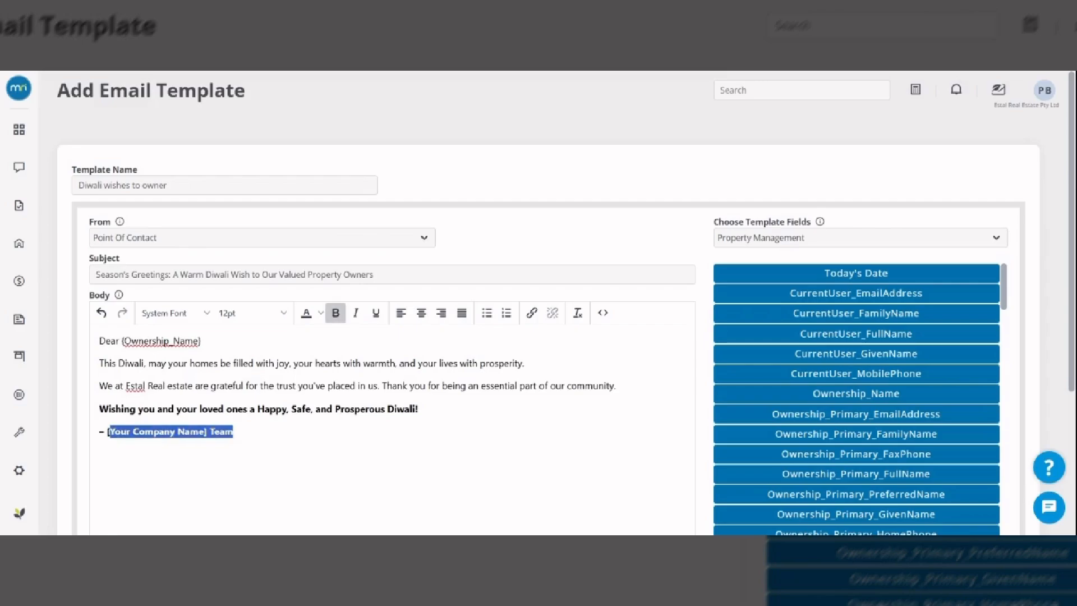
key(BackSpace)
key(BackSpace)
key(BackSpace)
text(Re)
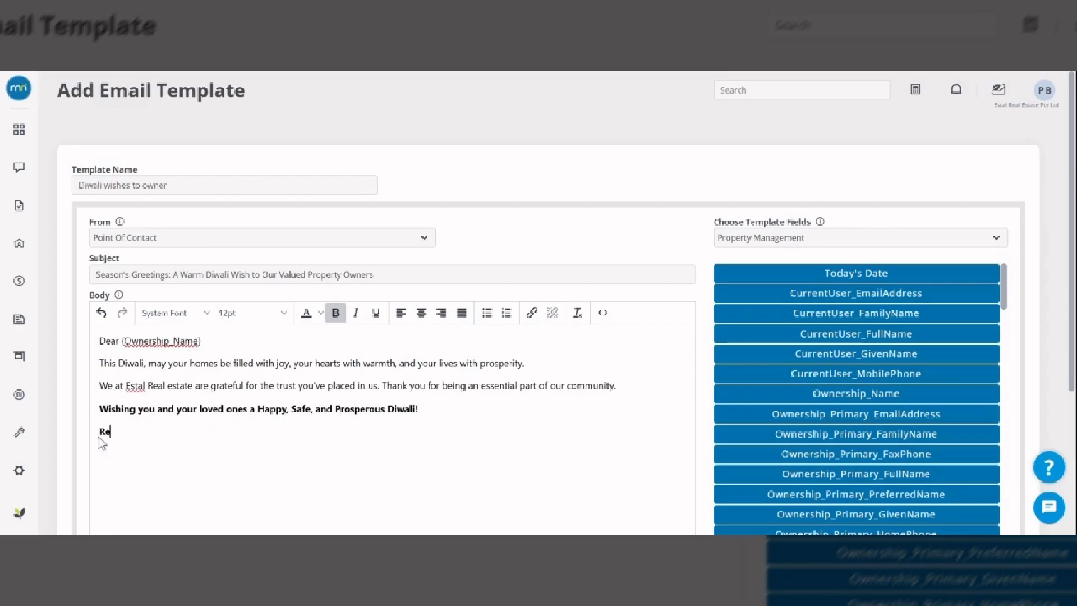
text(gards)
key(Return)
text(Estal Rental )
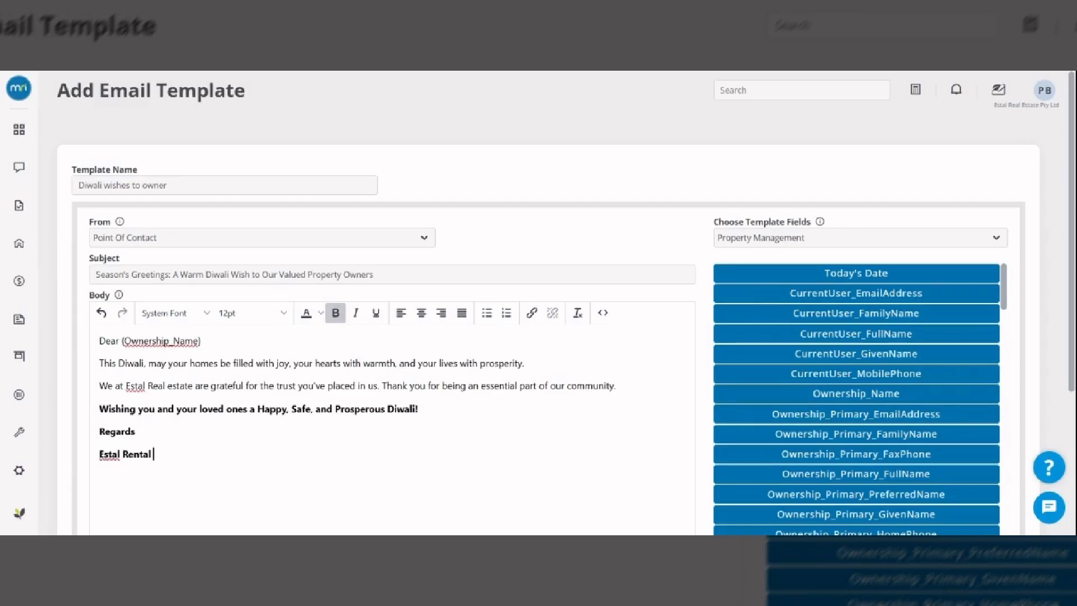
text(Team)
Step: Insert a blank line after the salutation and each of the three body paragraphs, and save the email template
click(250, 337)
key(Return)
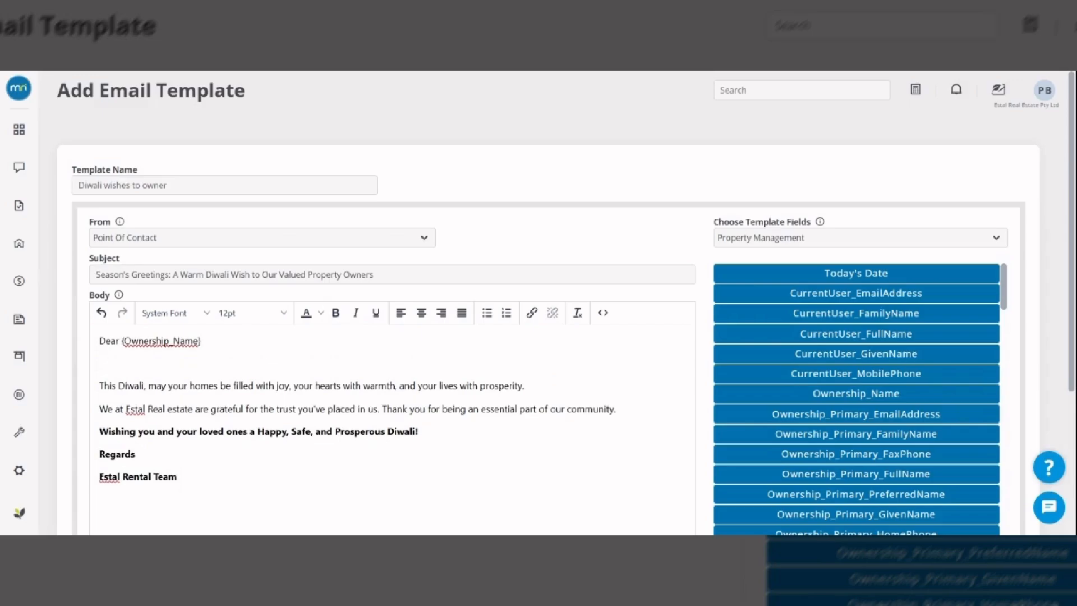
key(Return)
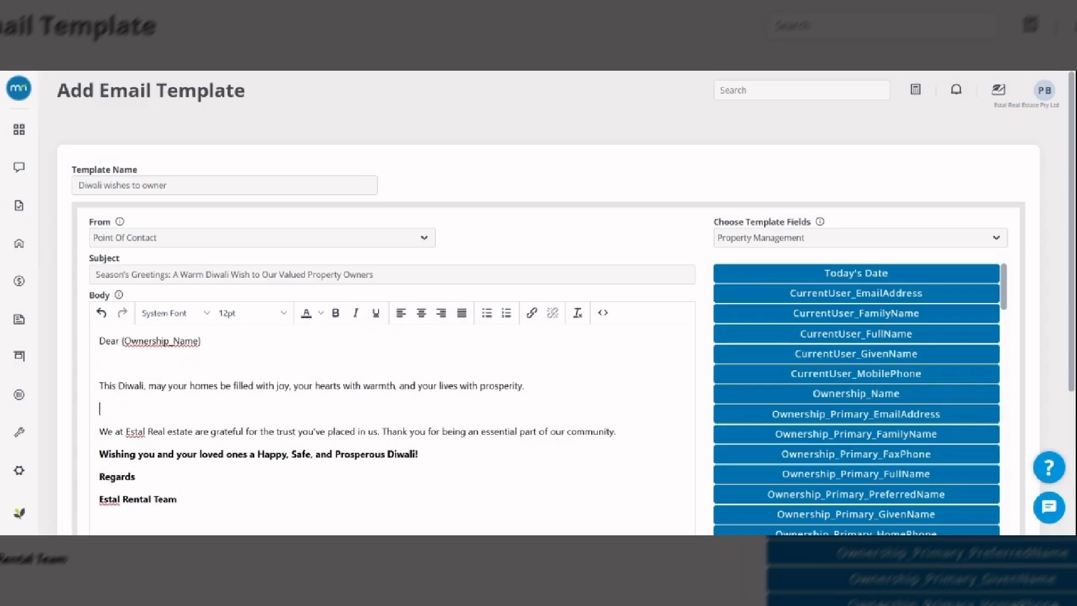
click(616, 431)
key(Return)
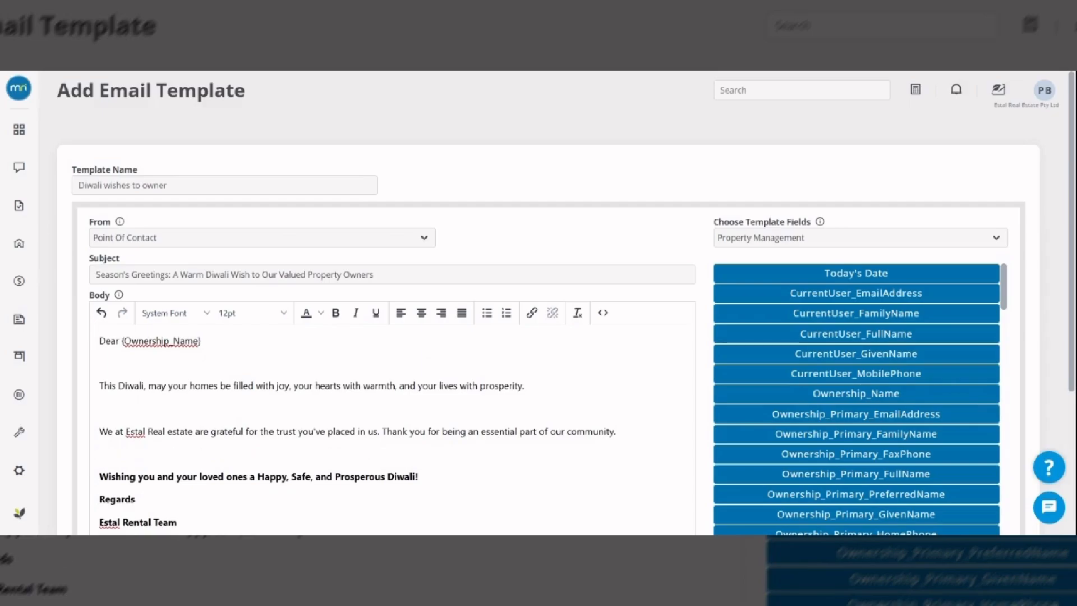
click(419, 477)
key(Return)
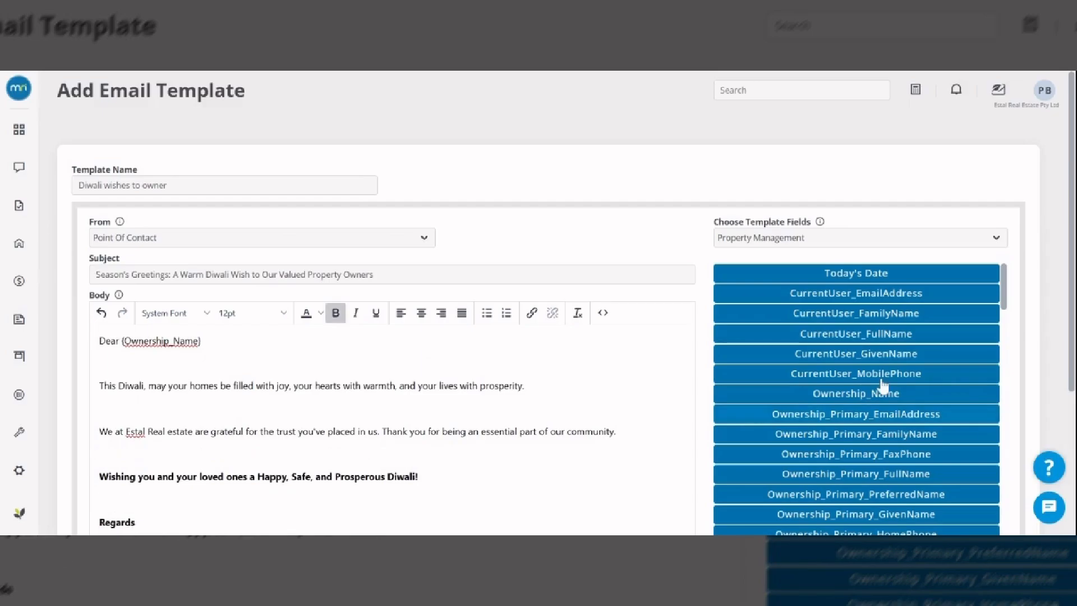
scroll(1021, 296, down, 4)
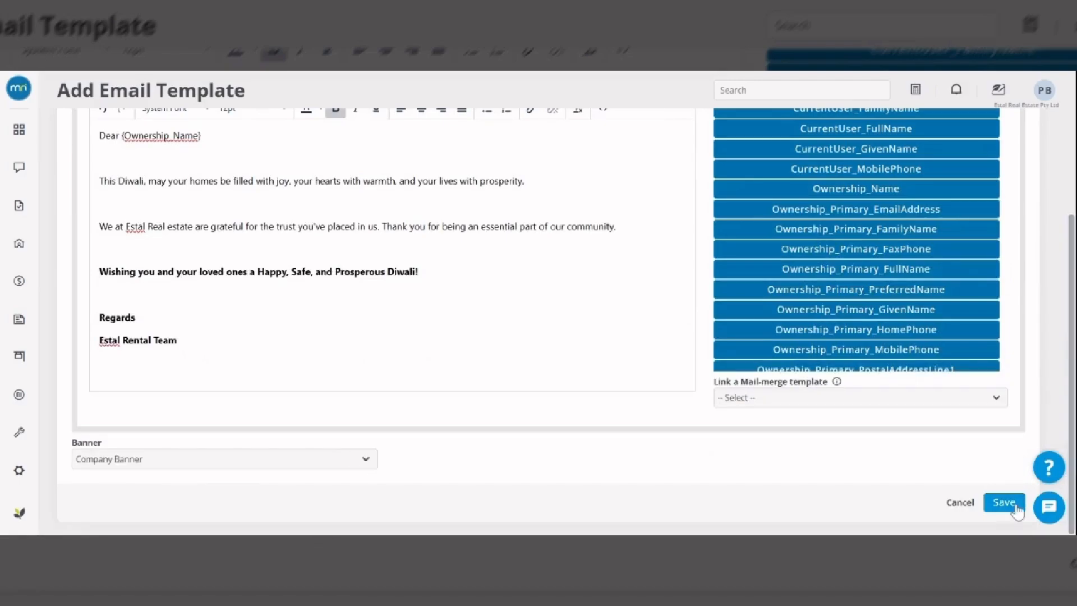
click(1005, 503)
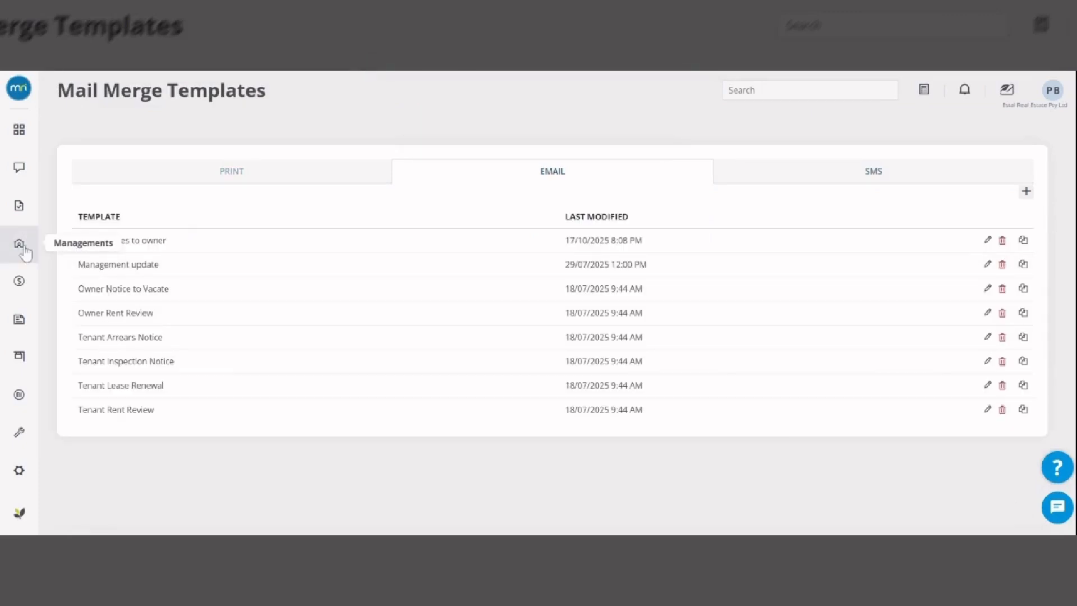
Step: Create a mail merge with Email as the communication method and "Diwali wishes to owner" as the template
click(26, 254)
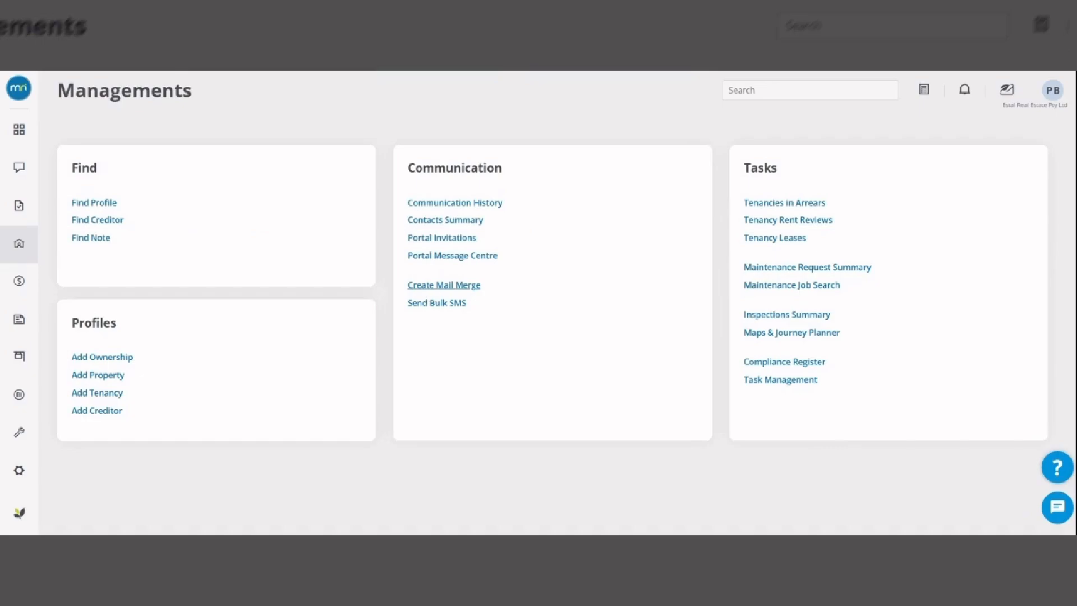
click(431, 287)
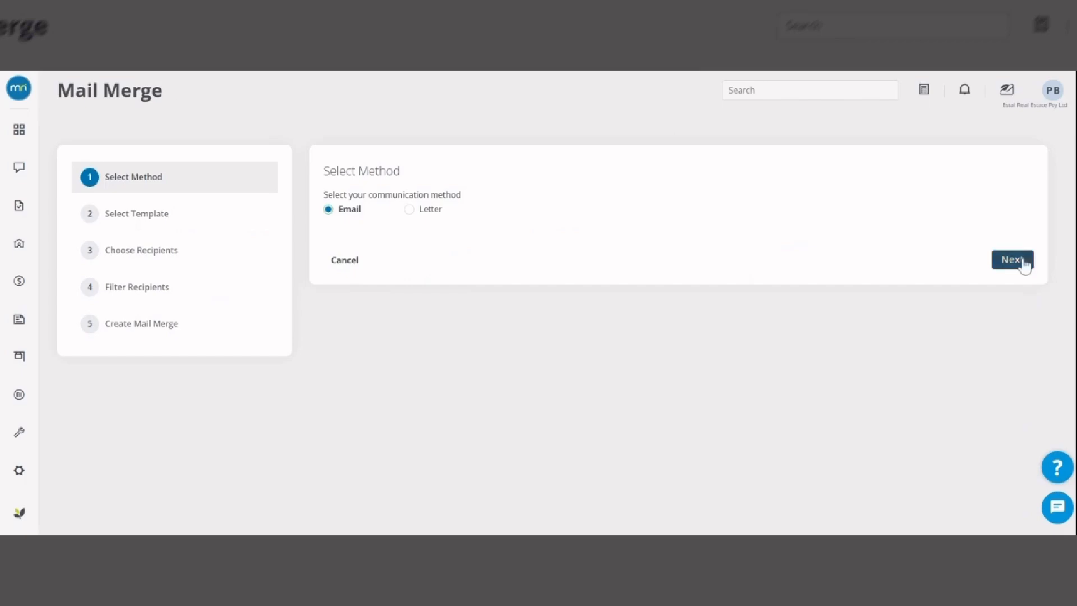
click(1014, 260)
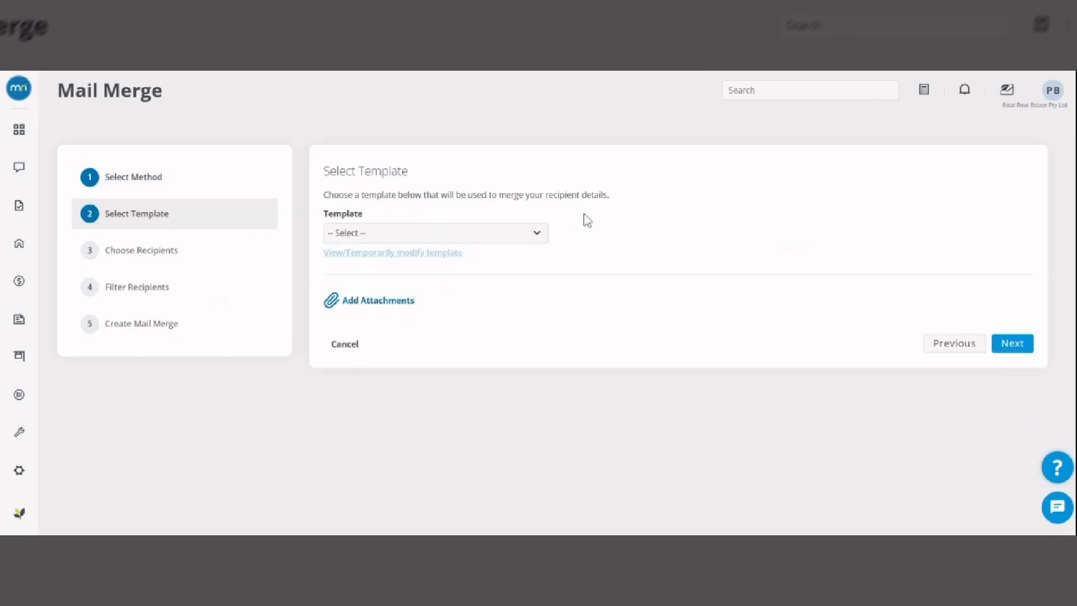
click(487, 244)
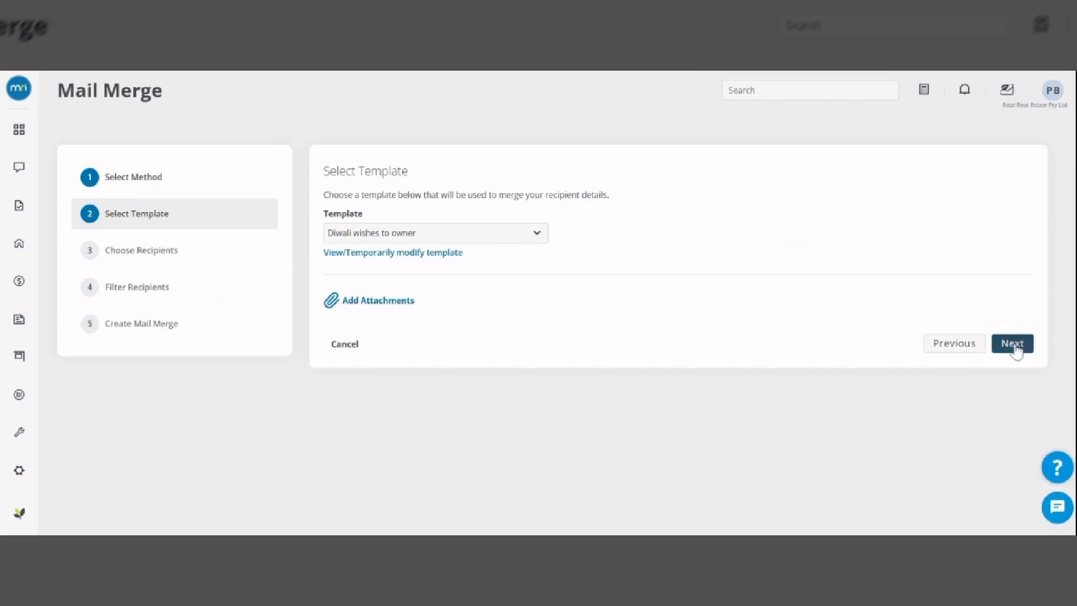
click(1013, 344)
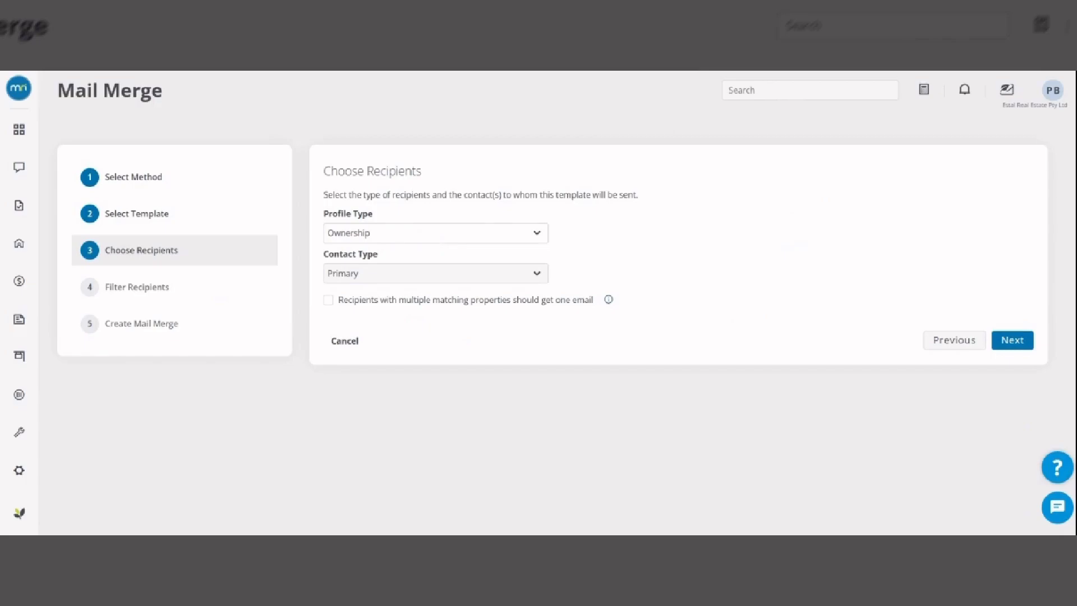
Step: Set the contact type to Owner for the Ownership recipients and list those matching the Active ownership and Tenanted property filters
click(413, 288)
click(1017, 344)
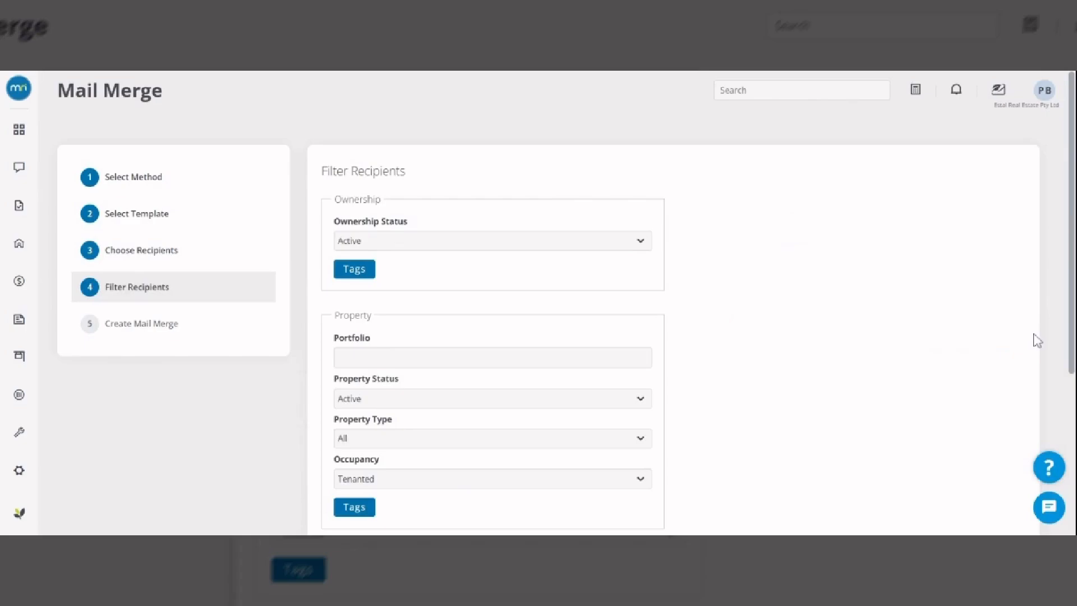
scroll(1036, 341, down, 2)
scroll(1068, 472, down, 2)
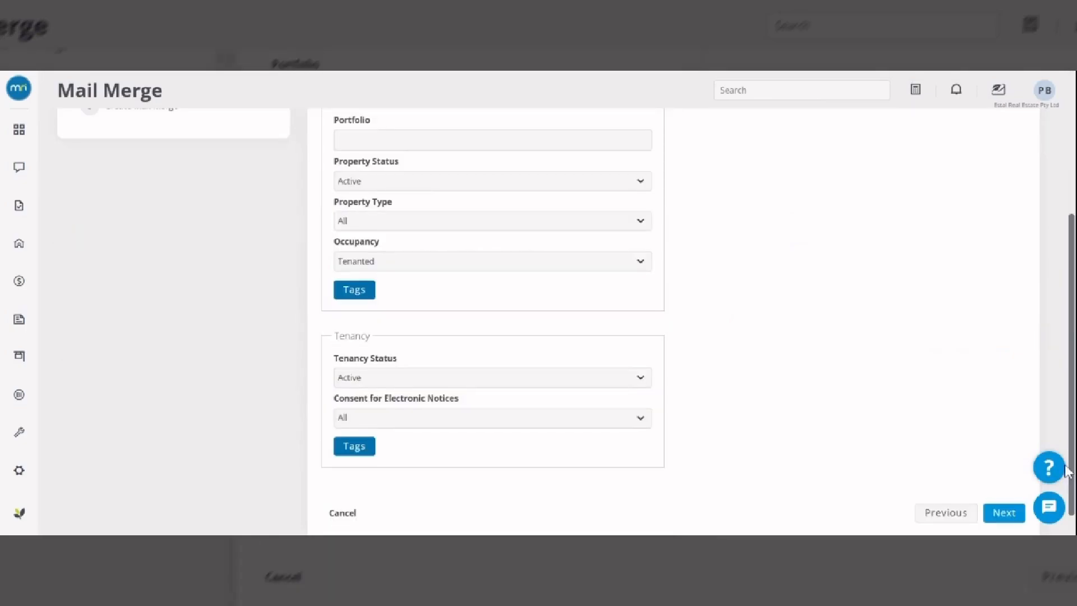
scroll(1068, 471, down, 1)
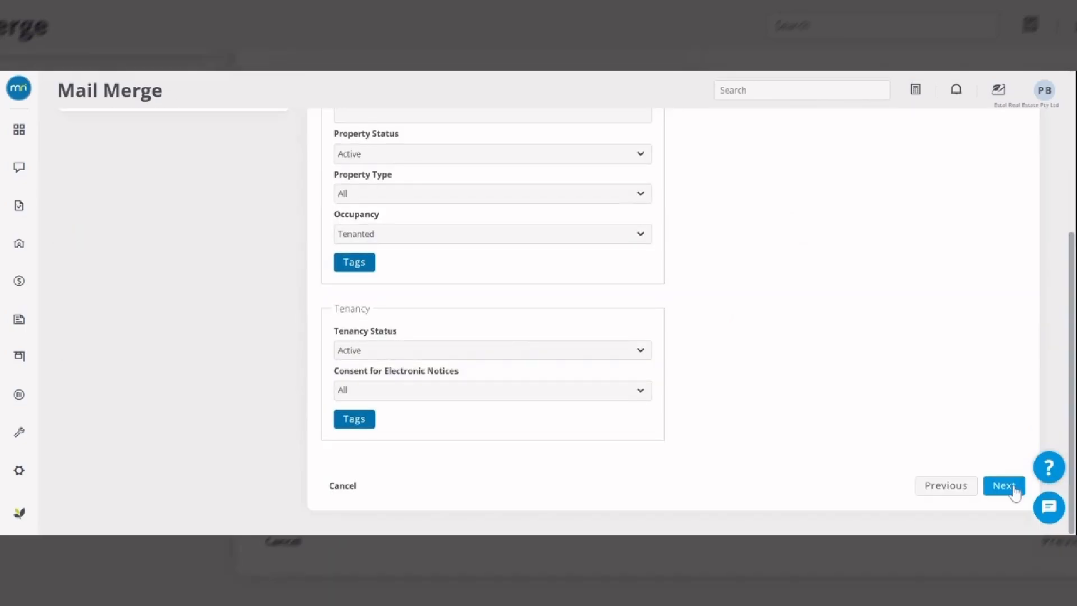
click(1004, 486)
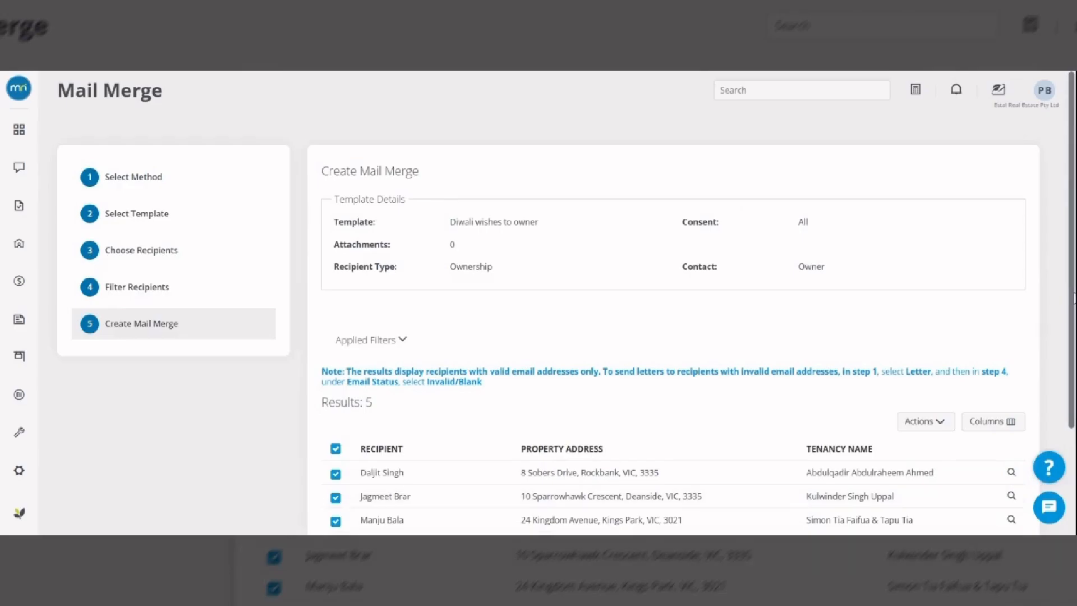
Step: Review the template details and the selected recipients of the mail merge, and cancel the merge
scroll(1074, 297, down, 3)
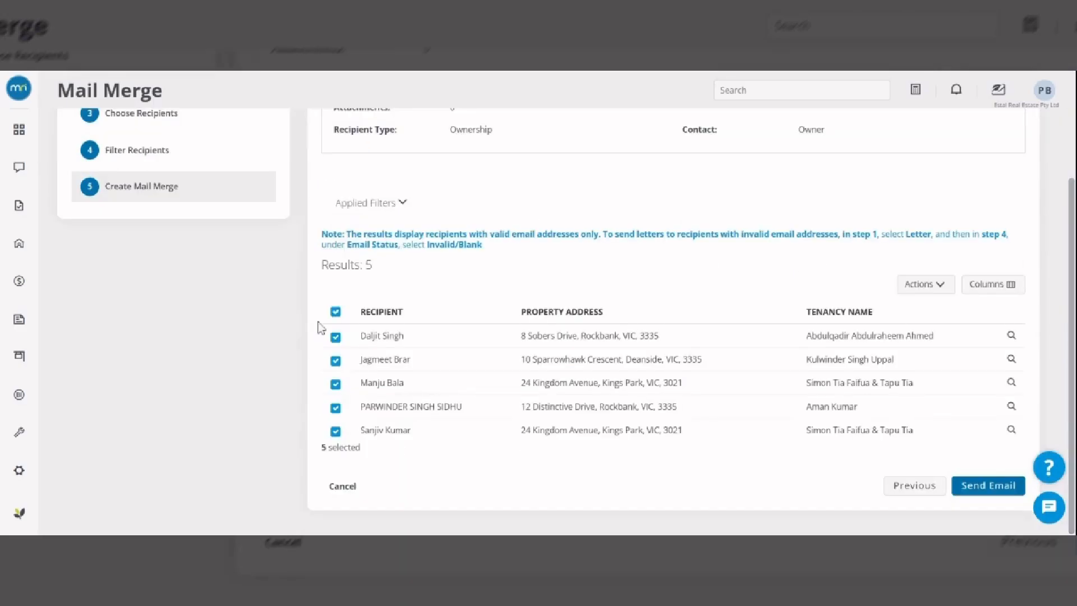
click(990, 486)
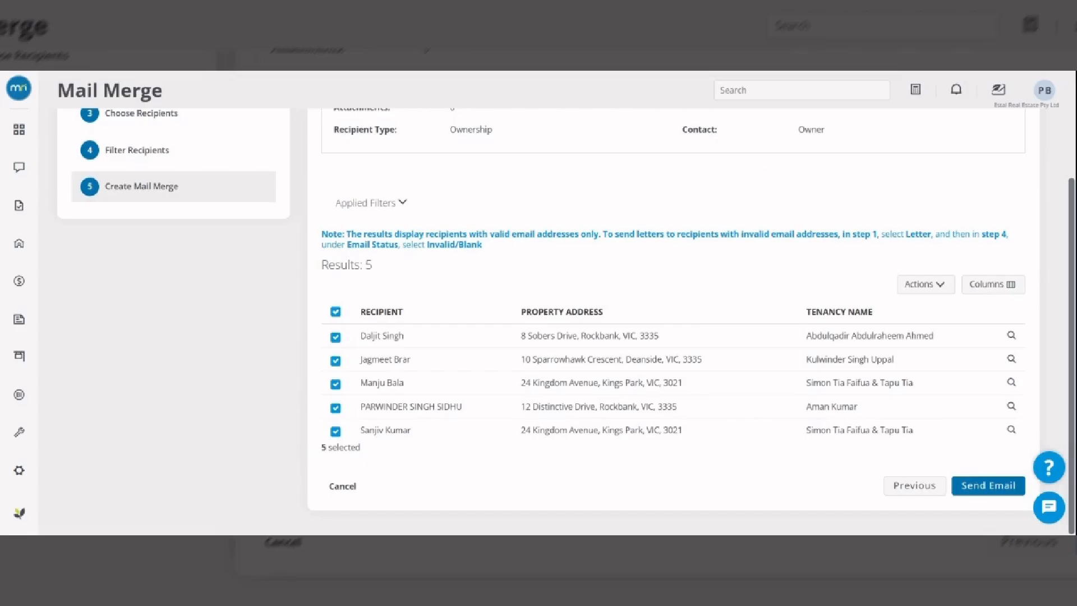
scroll(1062, 150, up, 3)
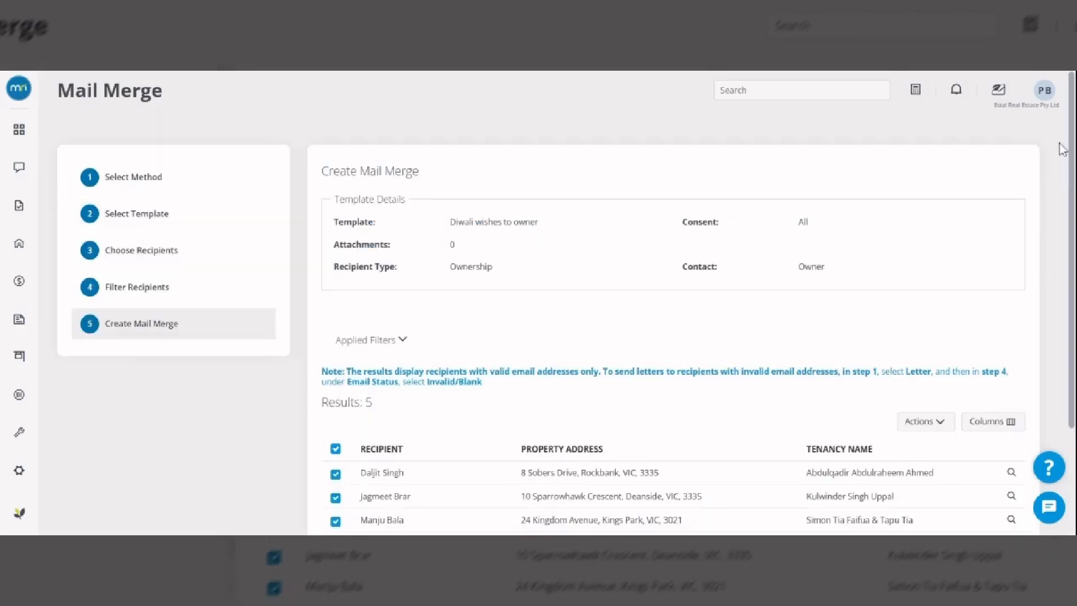
scroll(522, 367, down, 3)
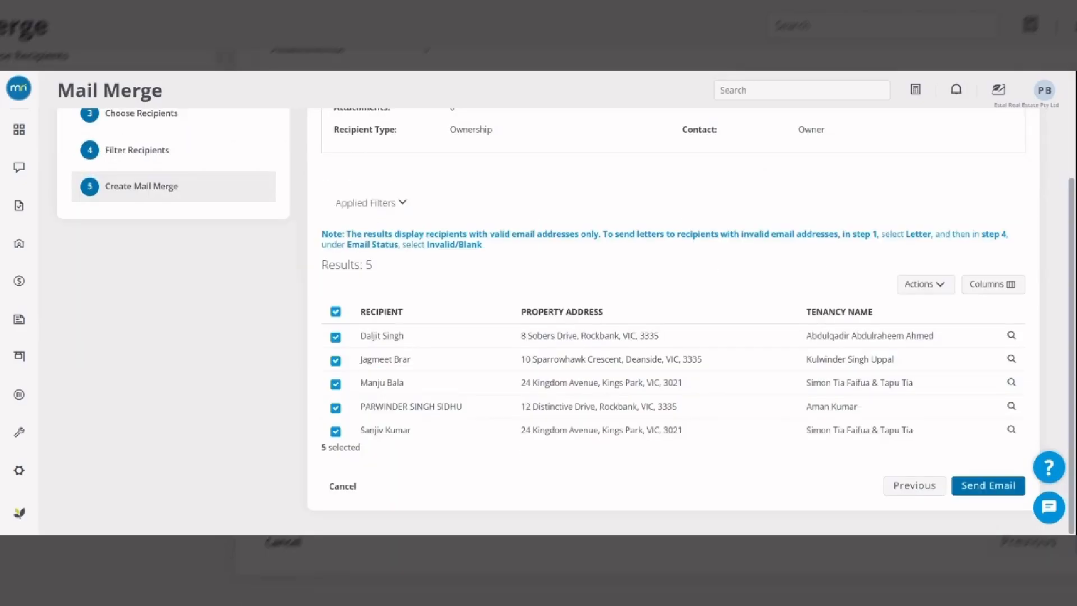
click(343, 487)
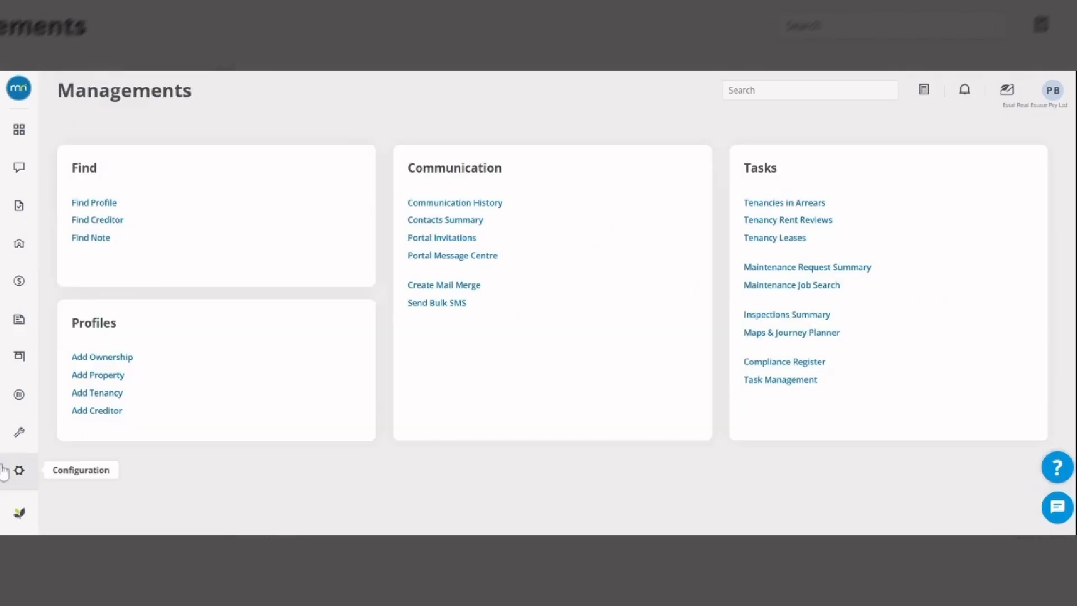
Step: Display the list of email mail merge templates in the configuration to review the available templates
click(19, 475)
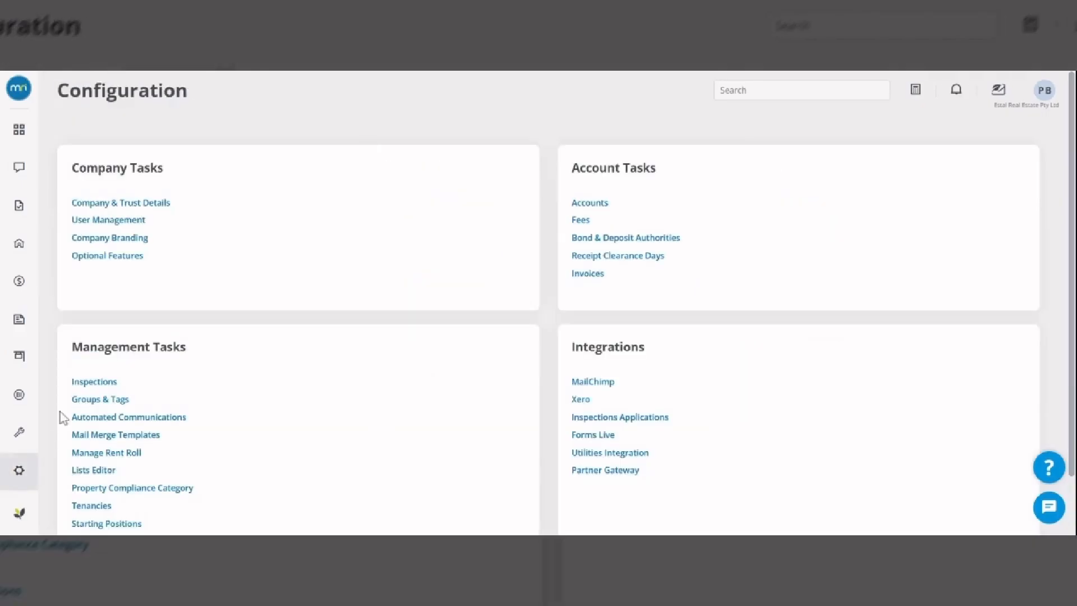
click(139, 440)
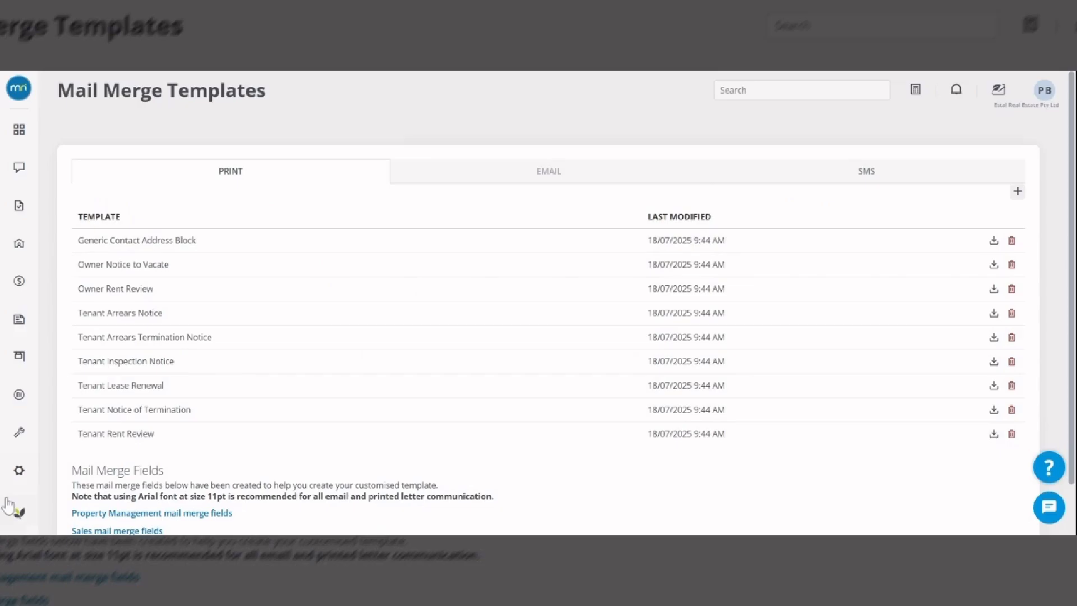
click(14, 474)
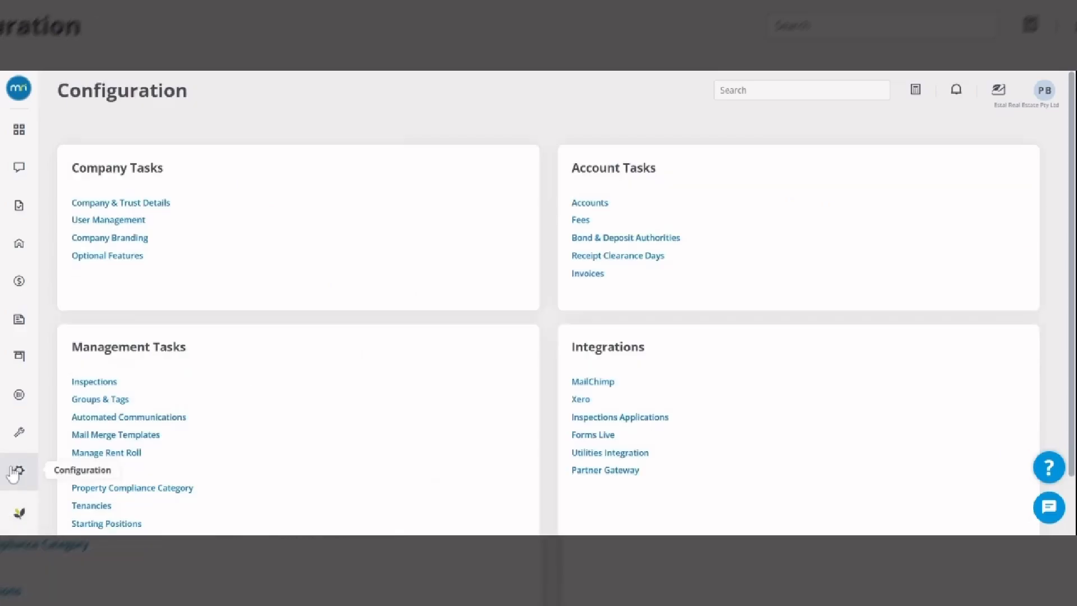
click(131, 436)
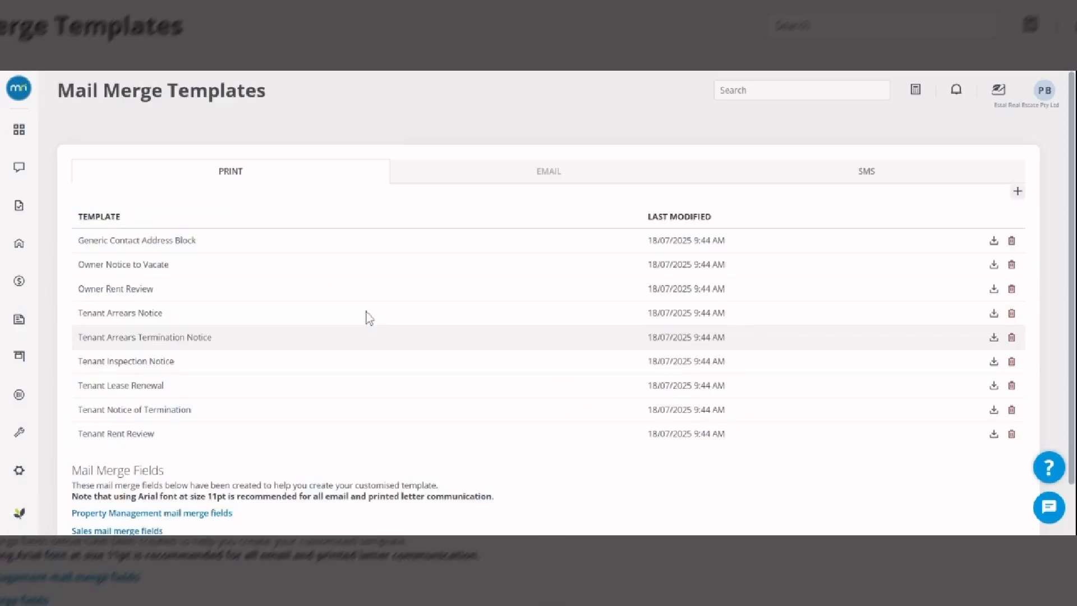
click(544, 178)
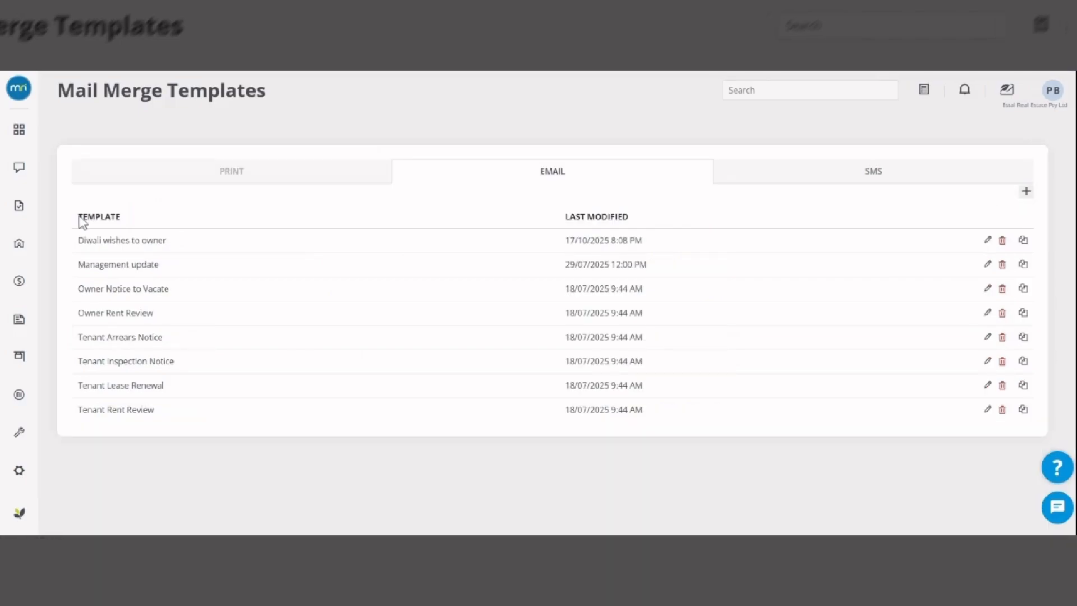
Step: Start a new mail merge using the Email communication method and select "Diwali wishes to owner" as its template
click(11, 245)
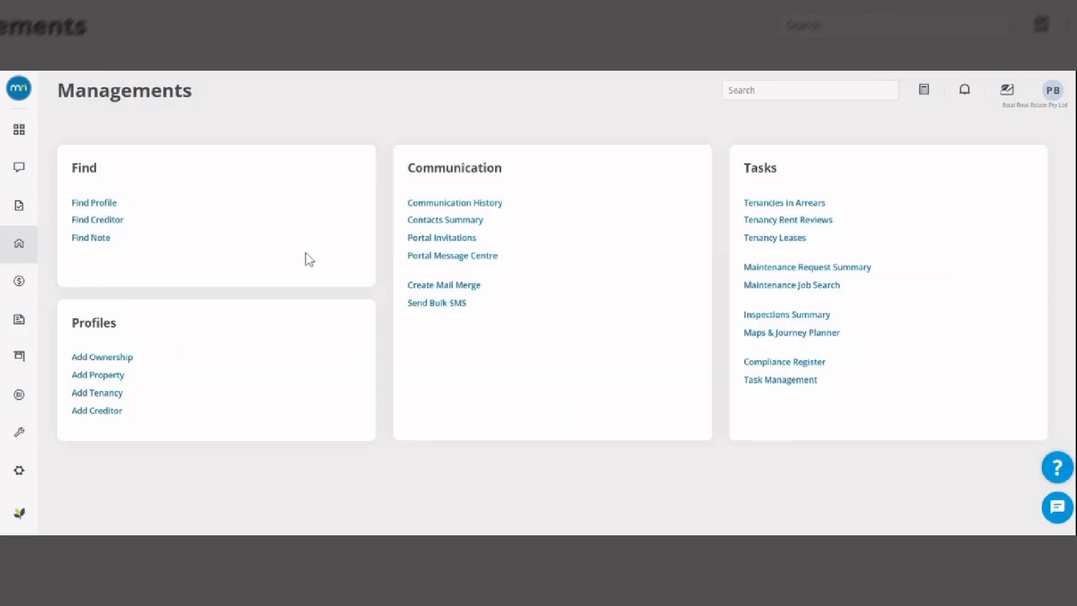
click(428, 288)
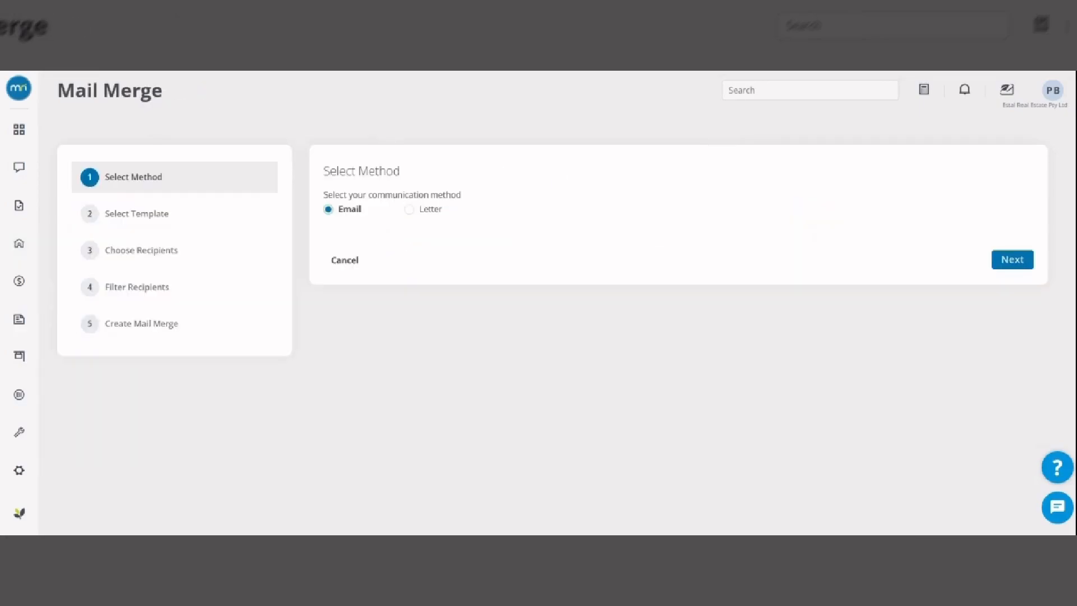
click(1011, 260)
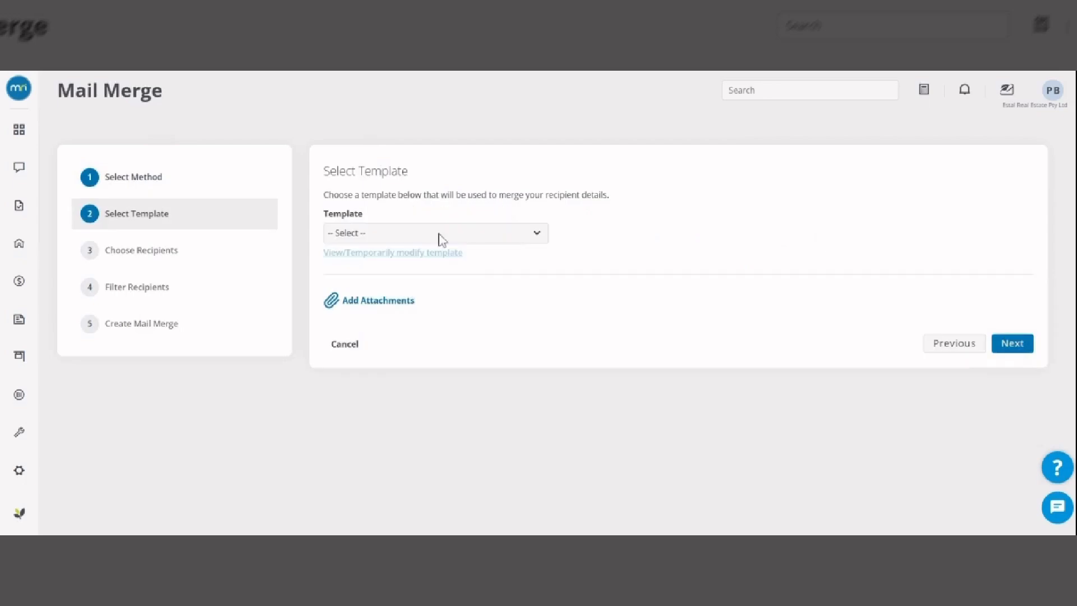
click(432, 251)
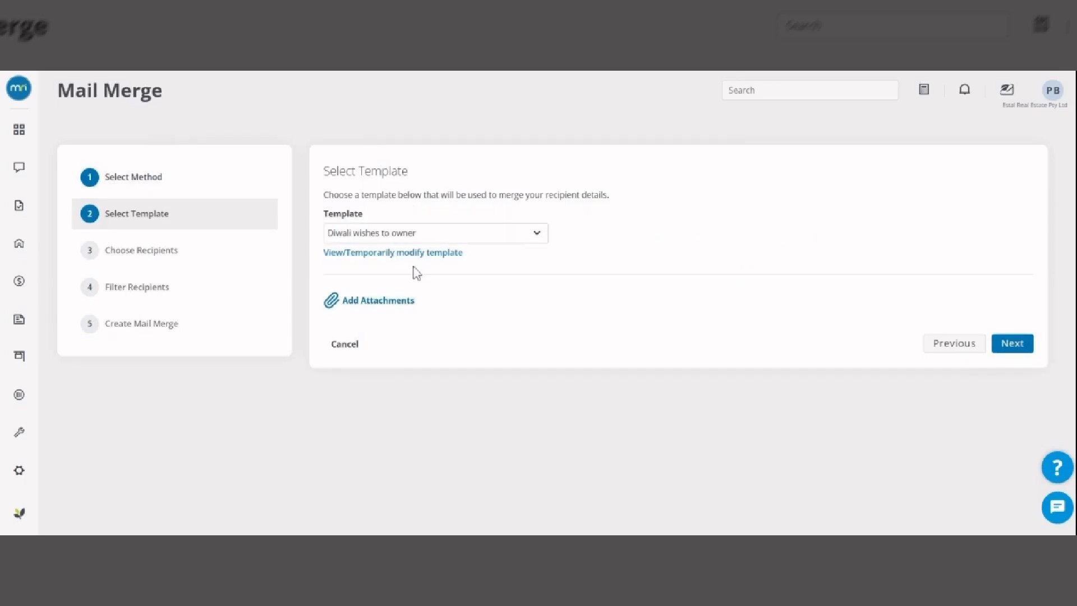